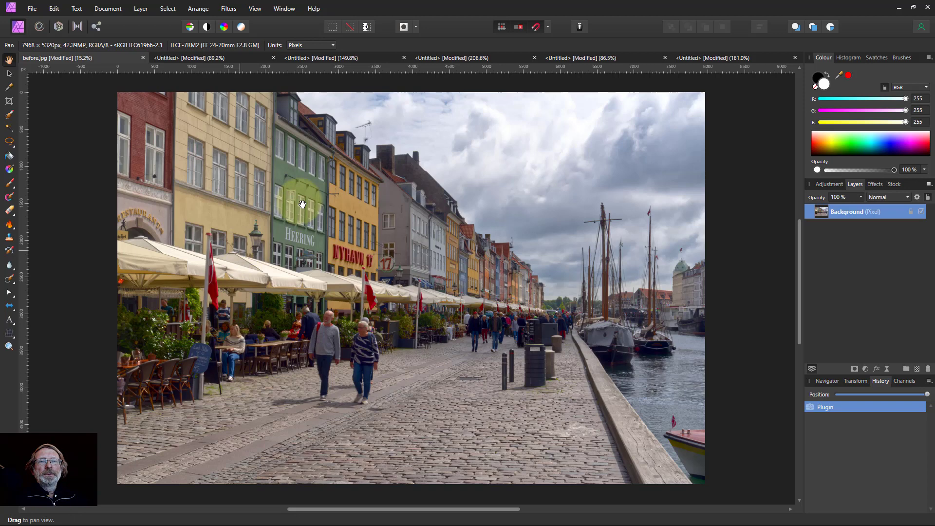
# Step: Step through the Untitled screenshot tabs (89.2%, 149.8%, 206.6%) to the G'MIC-Qt Windows download section
pyautogui.click(224, 59)
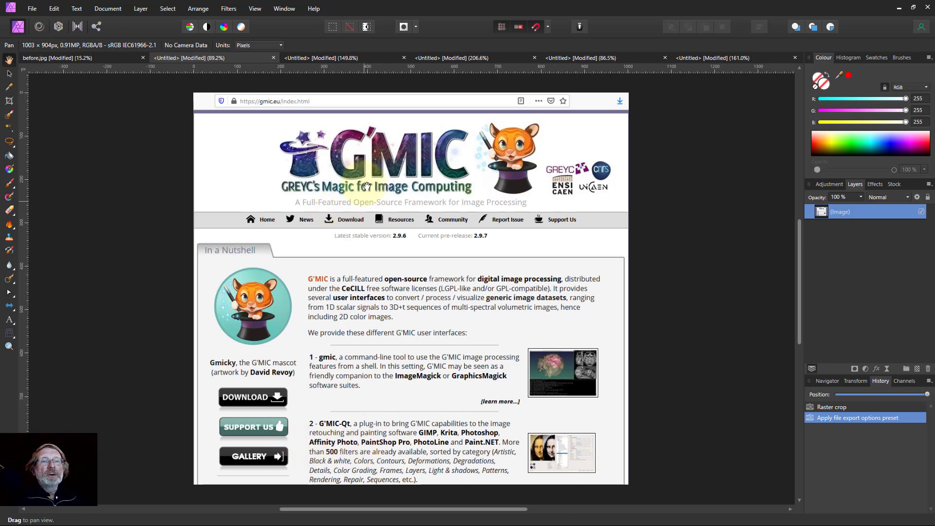
pyautogui.click(342, 57)
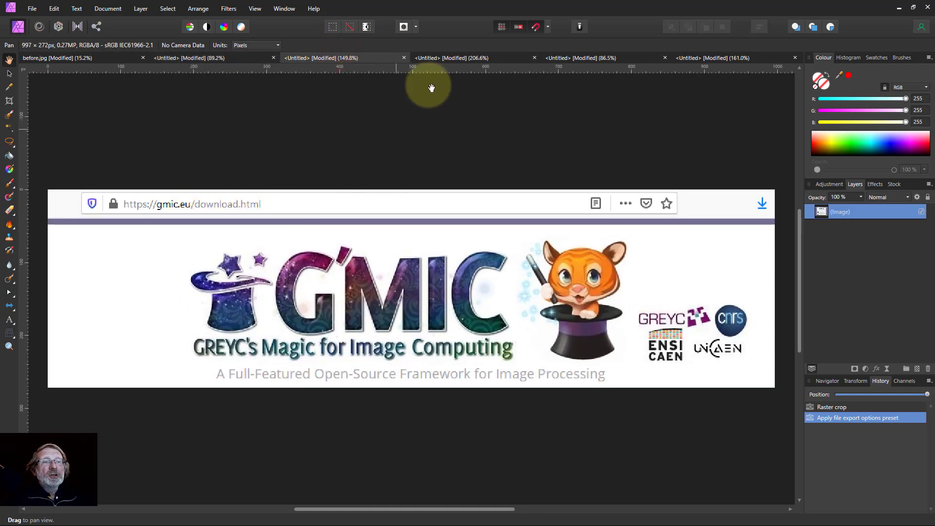
pyautogui.click(451, 59)
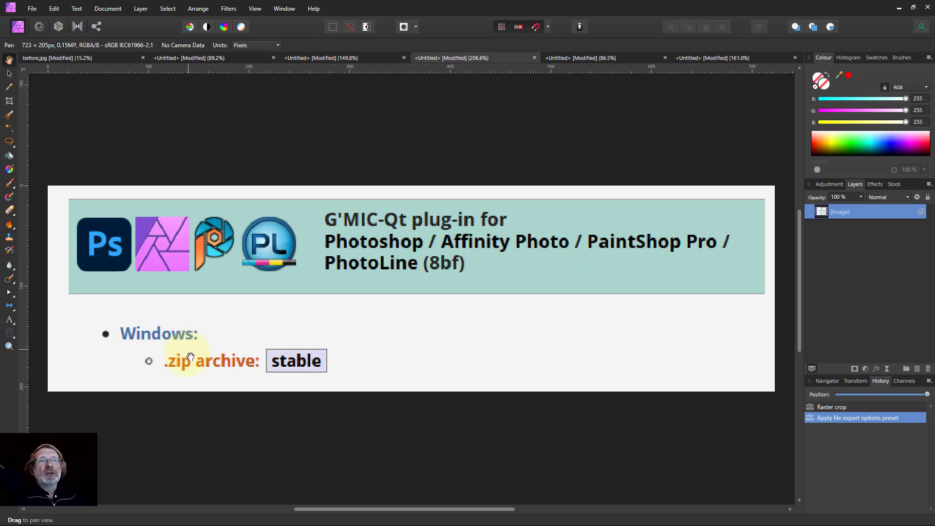
# Step: Show the GitHub releases screenshot, then the GmicPlugin_x64.zip contents screenshot
pyautogui.click(574, 59)
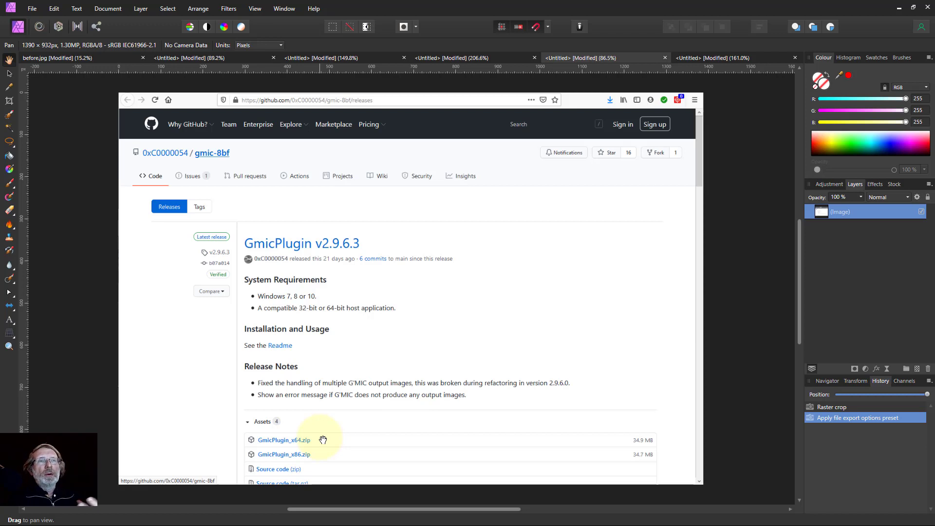
pyautogui.click(697, 59)
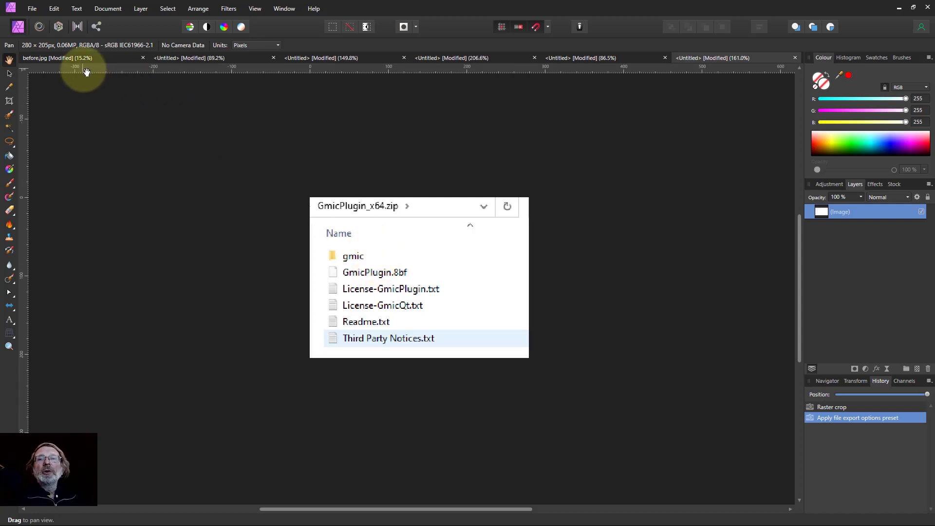
pyautogui.click(55, 8)
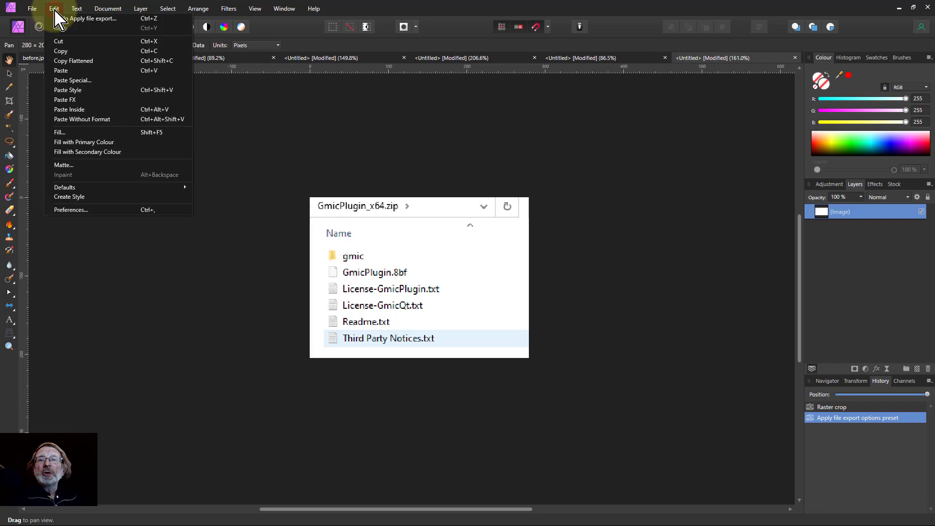
pyautogui.click(77, 209)
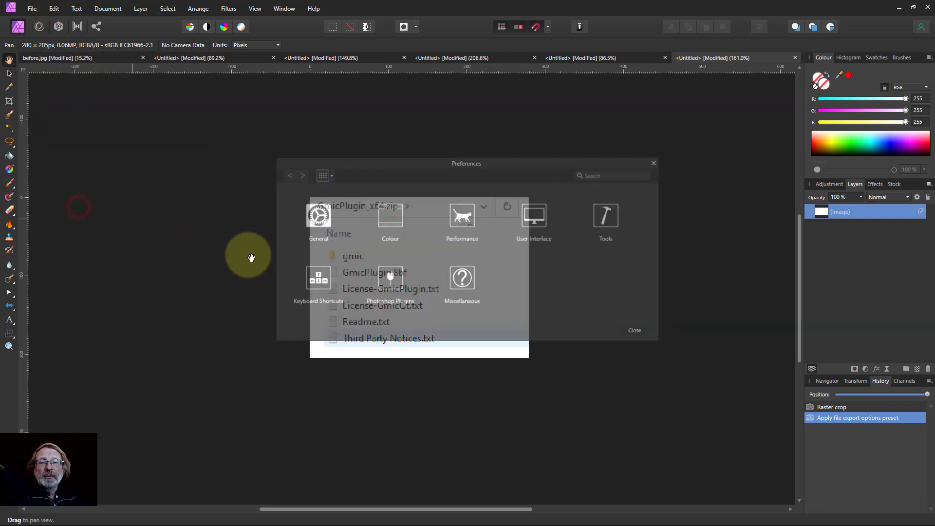
pyautogui.click(389, 281)
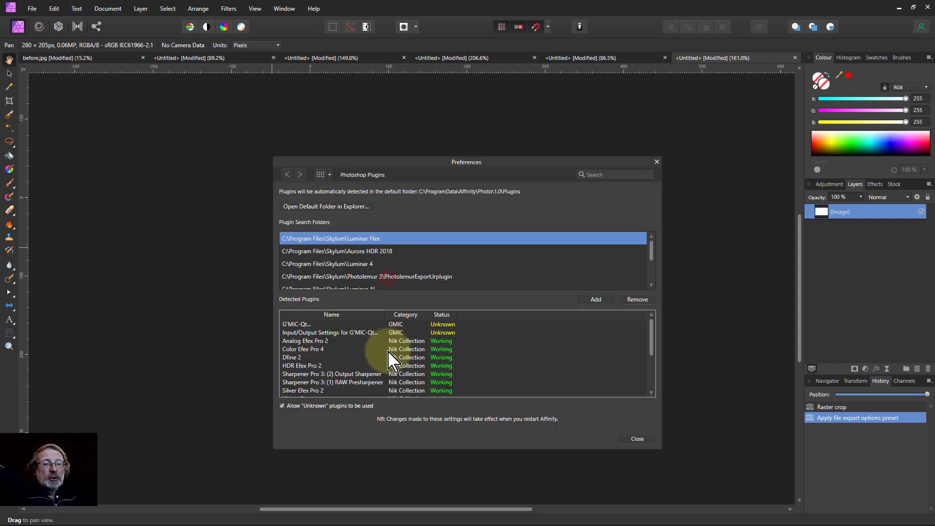
pyautogui.click(595, 299)
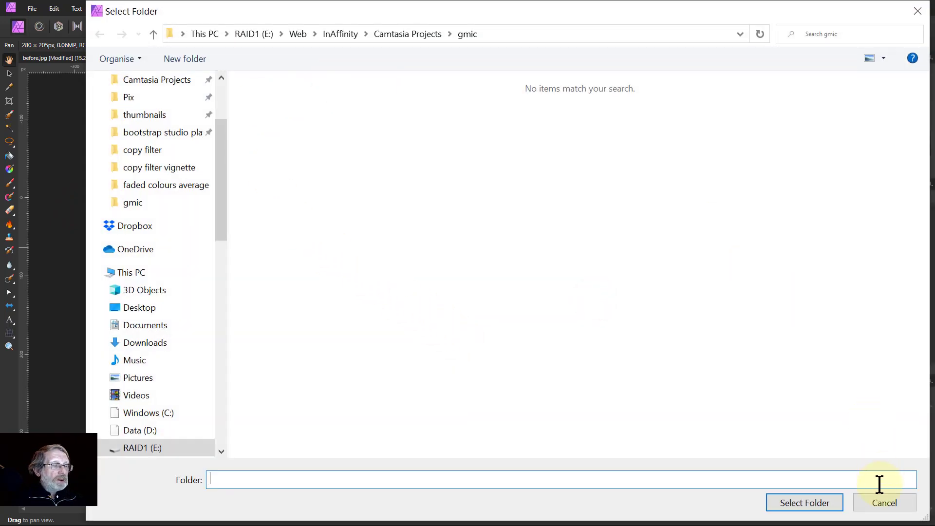
pyautogui.click(878, 505)
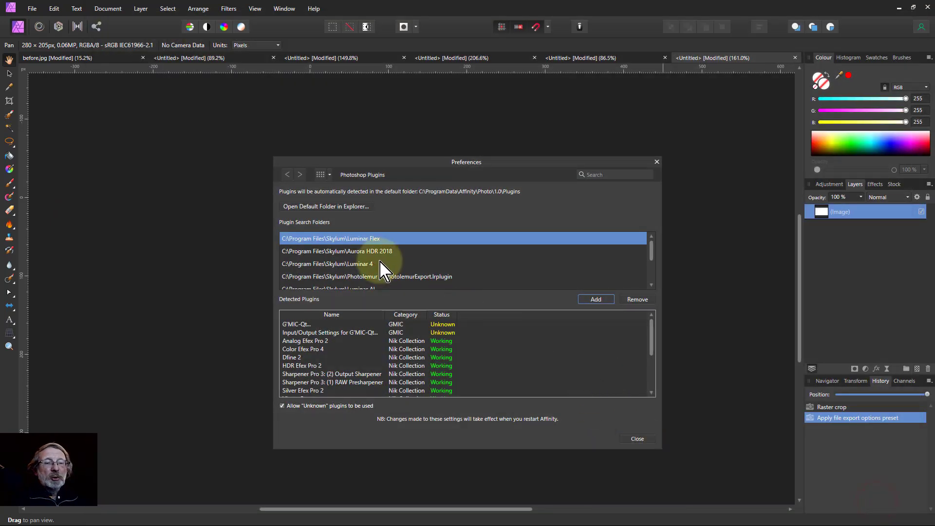
pyautogui.scroll(-2, 350, 282)
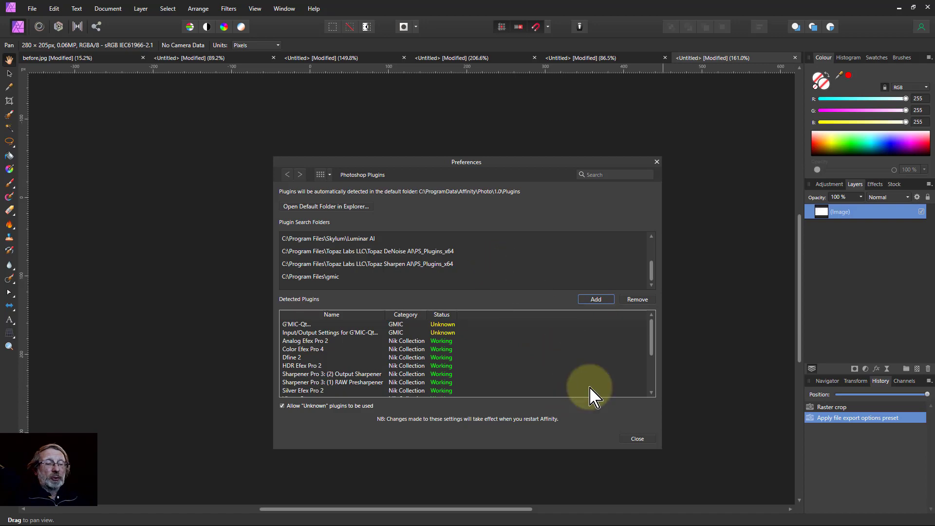
pyautogui.click(638, 440)
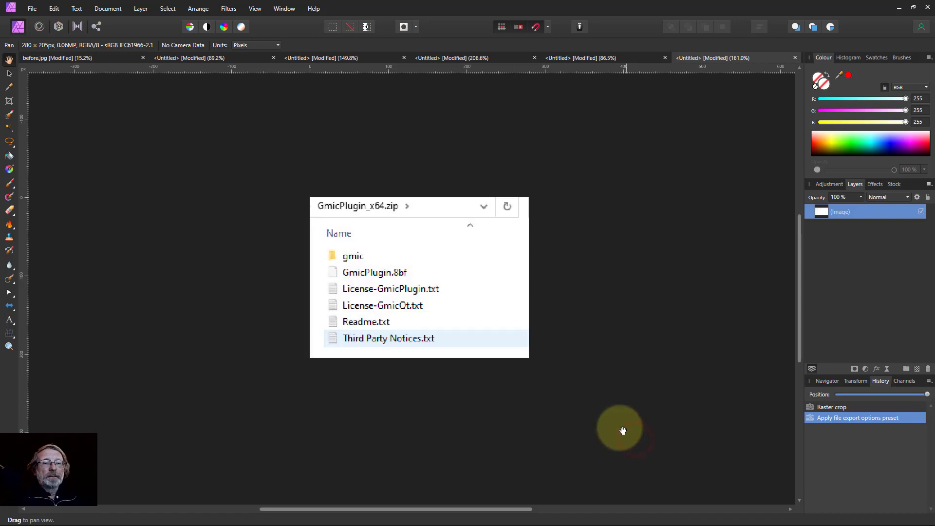
# Step: Return to before.jpg and run Filters > Plugins > GMIC > G'MIC-Qt on it
pyautogui.click(112, 58)
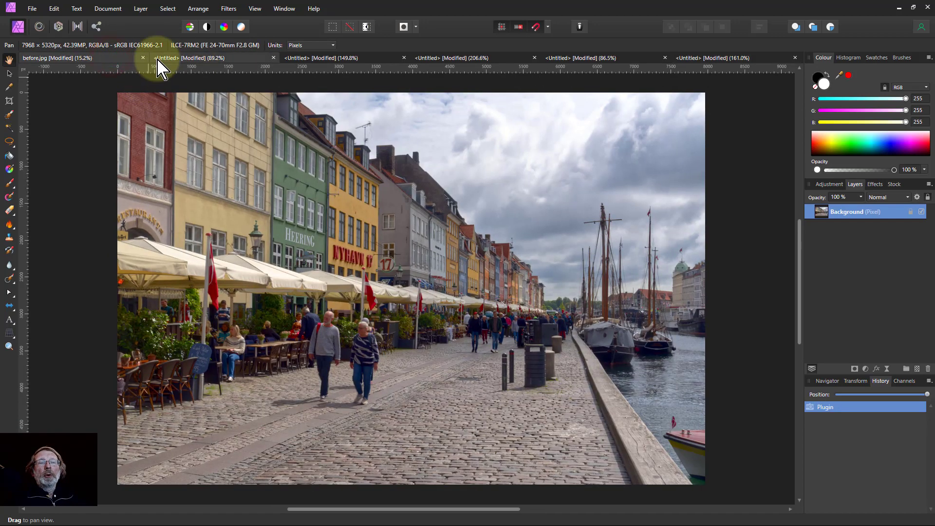
pyautogui.click(227, 10)
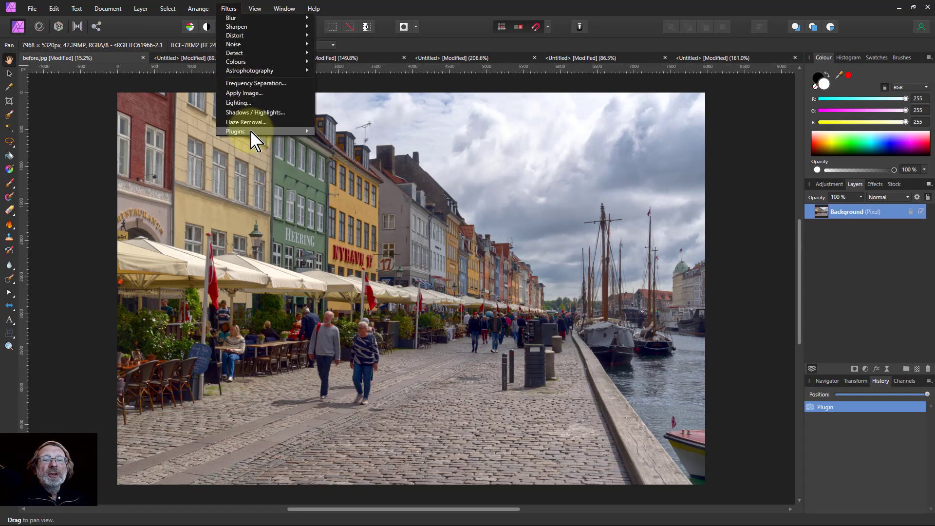
pyautogui.moveTo(256, 131)
pyautogui.moveTo(348, 134)
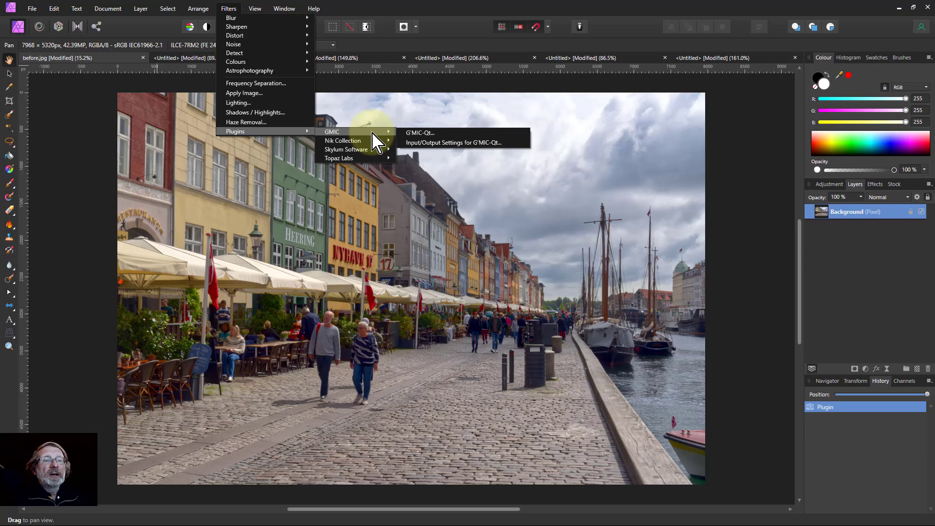
pyautogui.click(420, 134)
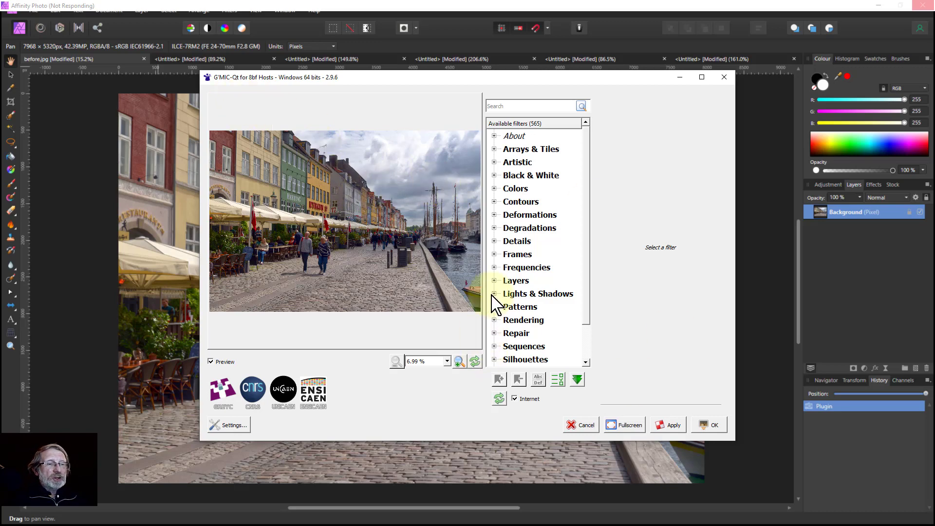
# Step: Switch G'MIC-Qt to fullscreen and widen the photo preview pane
pyautogui.click(623, 425)
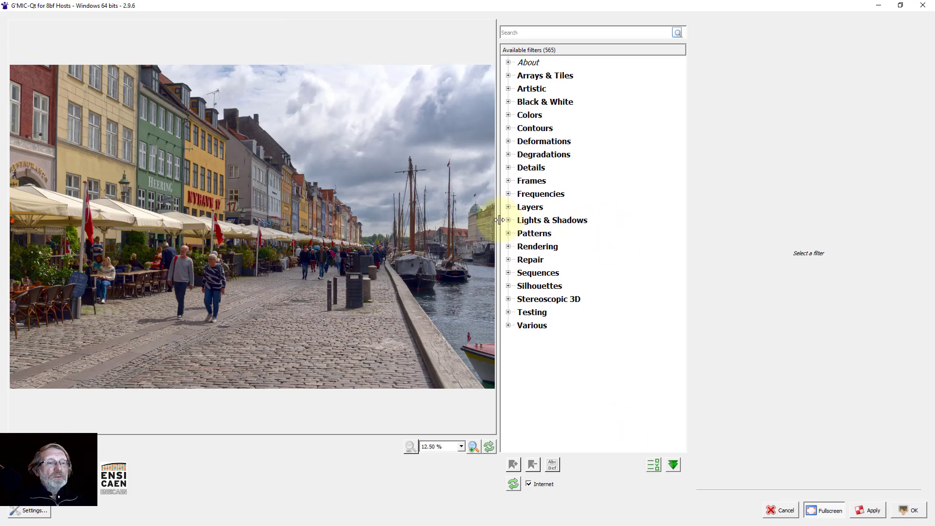
pyautogui.moveTo(497, 220); pyautogui.dragTo(539, 221)
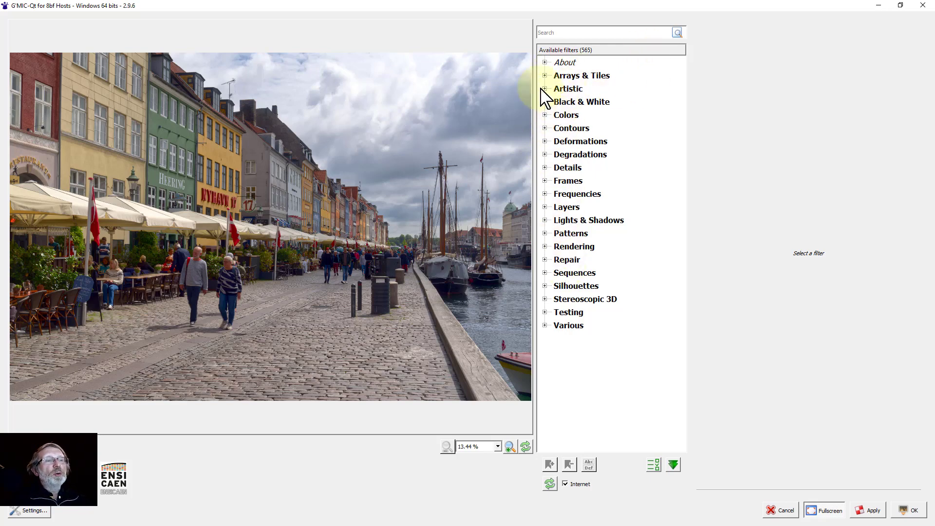
# Step: Expand the Artistic category and preview the Barbouillage Paint Daub filter
pyautogui.click(546, 89)
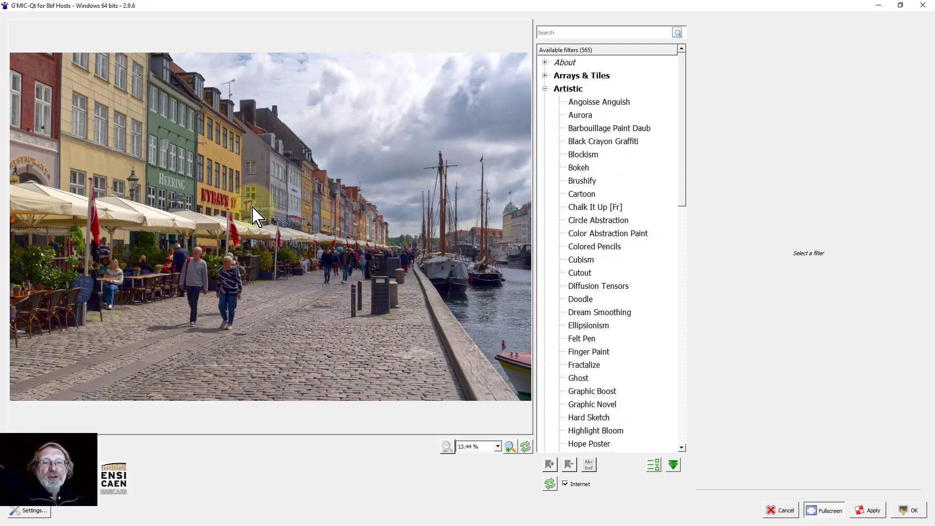
pyautogui.click(591, 128)
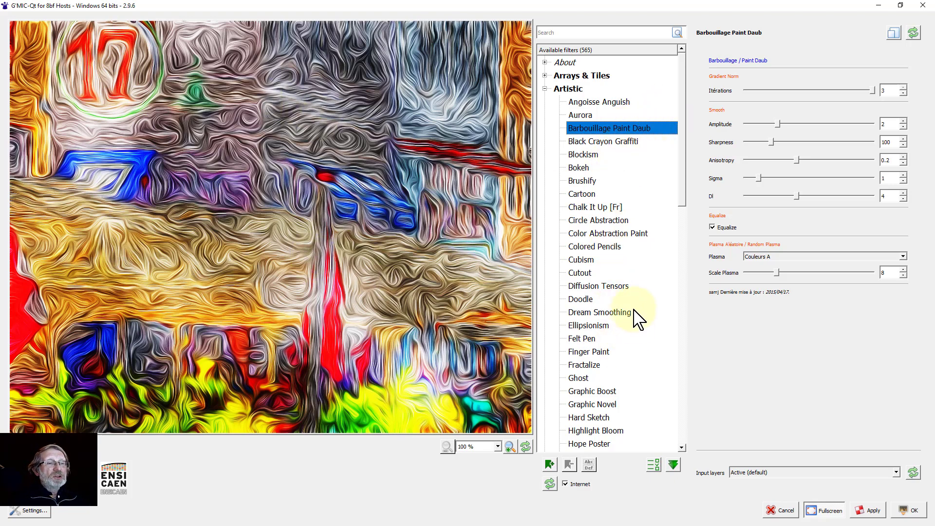
pyautogui.scroll(-3, 632, 234)
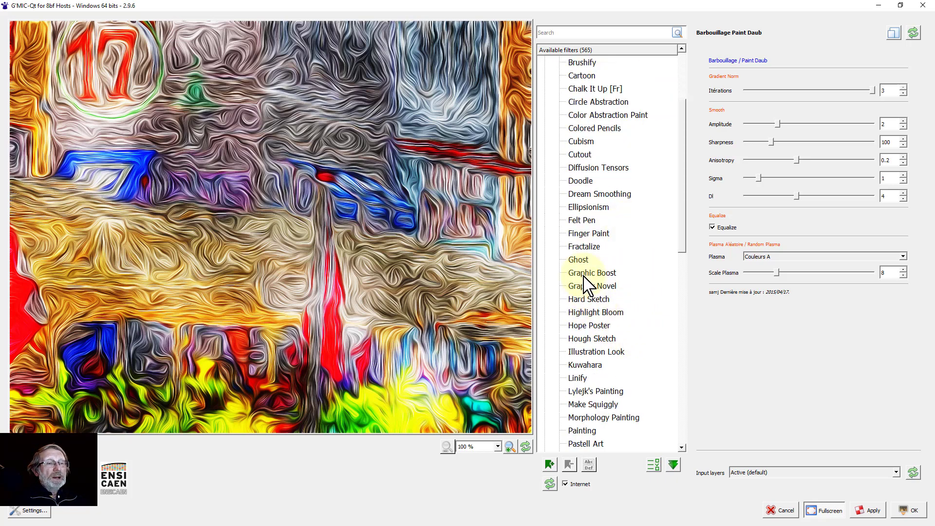
# Step: Preview the Ghost filter (Amplitude 200, Radius 16) and pan around the preview
pyautogui.click(580, 262)
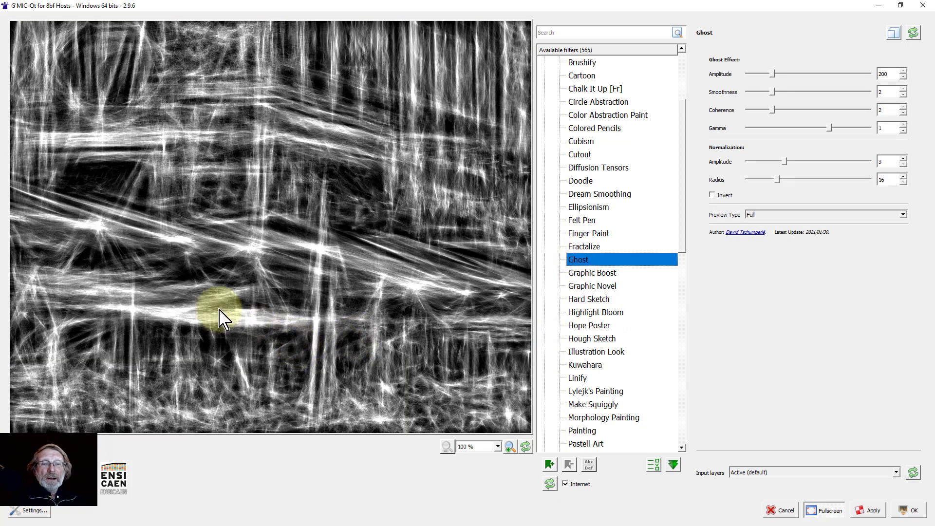
pyautogui.moveTo(327, 362); pyautogui.dragTo(4, 94)
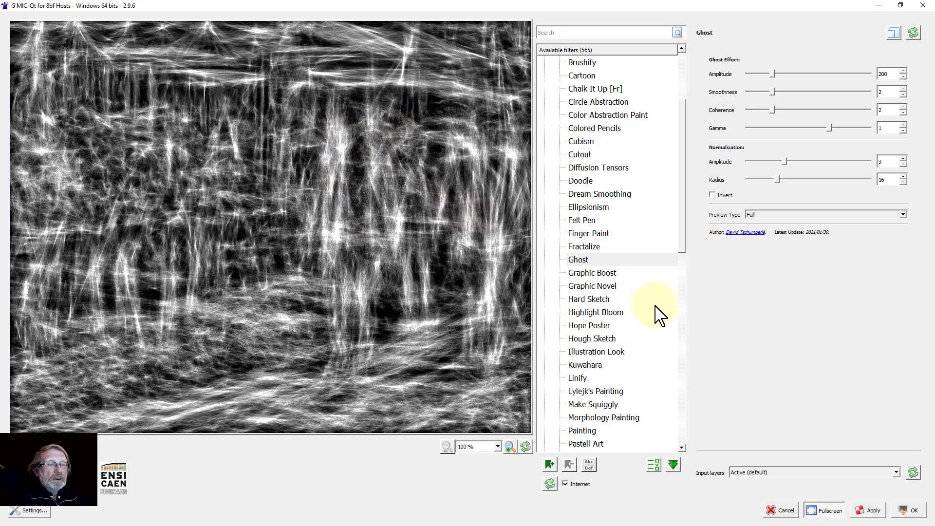
pyautogui.scroll(-4, 653, 313)
# Step: Preview Vector Painting, trying Details 6.52 before settling on 9.18
pyautogui.scroll(-4, 641, 245)
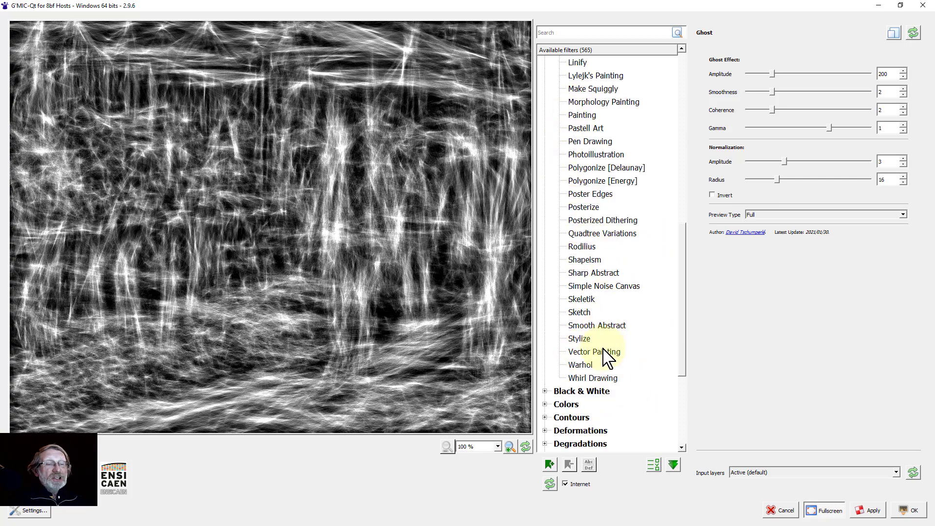
pyautogui.click(594, 352)
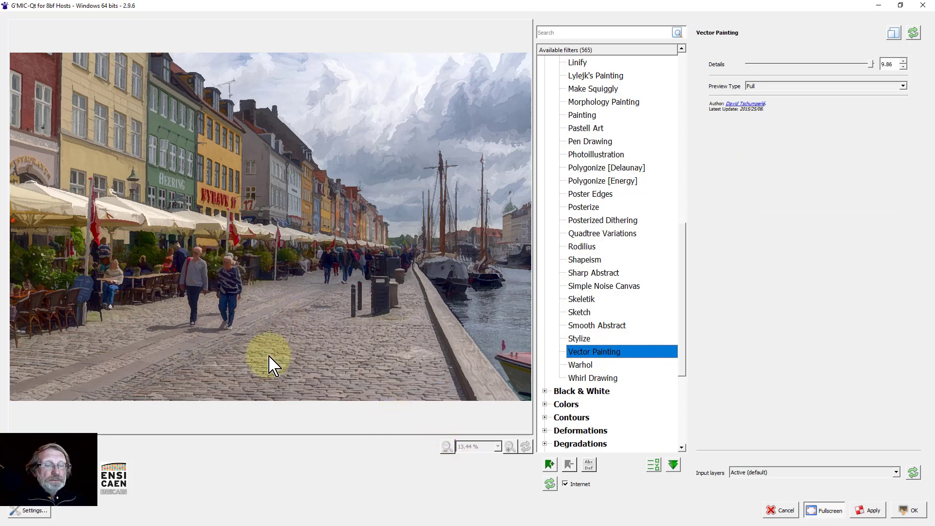
pyautogui.click(236, 320)
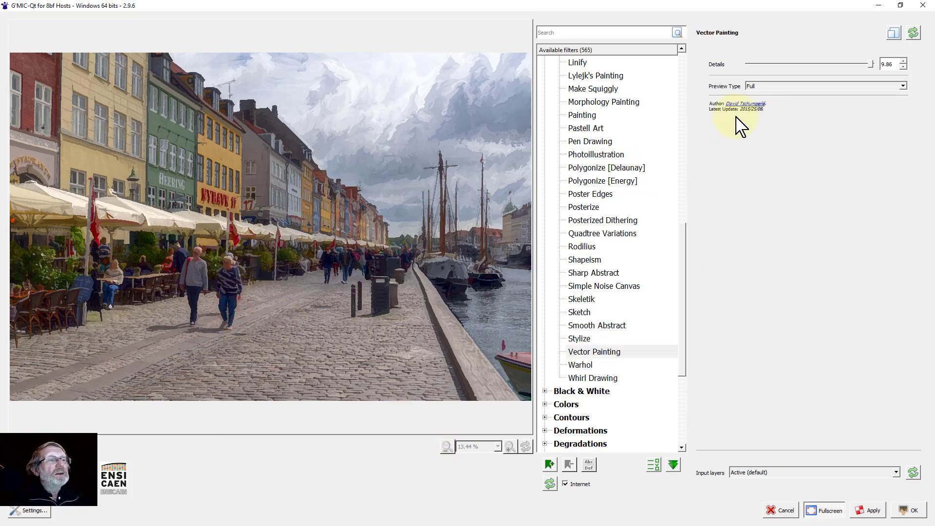
pyautogui.moveTo(871, 64); pyautogui.dragTo(830, 65)
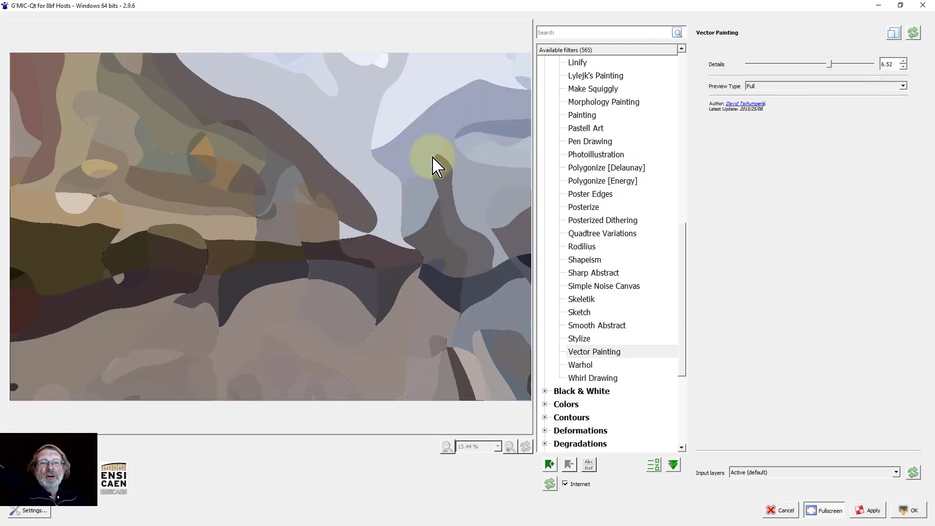
pyautogui.moveTo(832, 65); pyautogui.dragTo(864, 66)
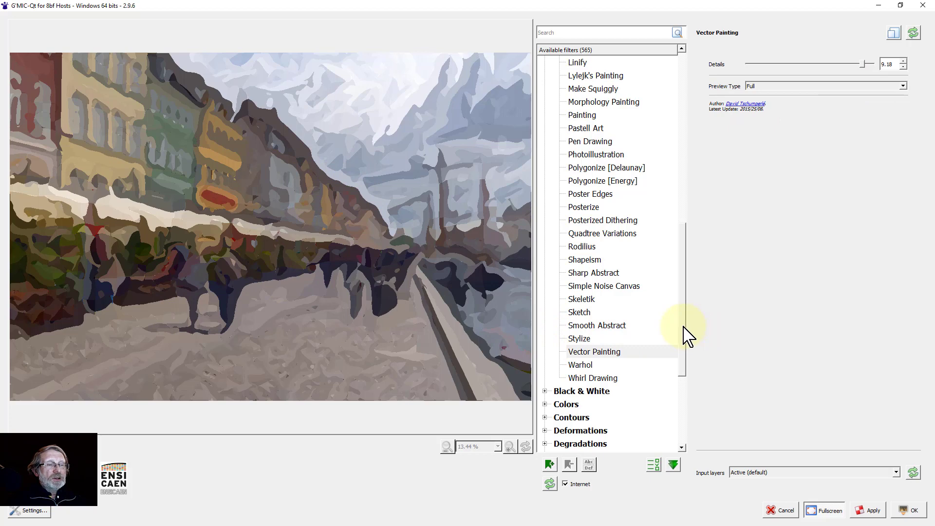
# Step: Pick Pencil Portrait under Black & White, compare against the original, and apply it
pyautogui.click(544, 391)
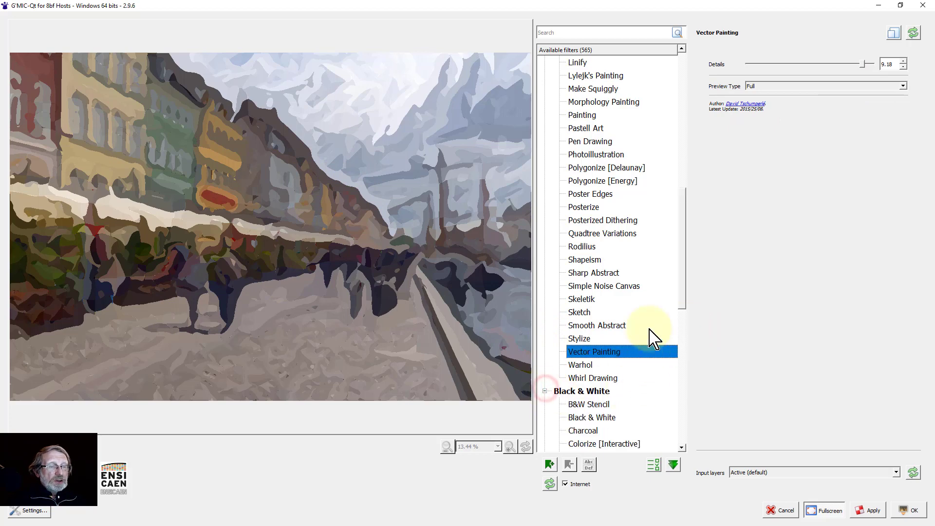
pyautogui.moveTo(682, 254); pyautogui.dragTo(685, 342)
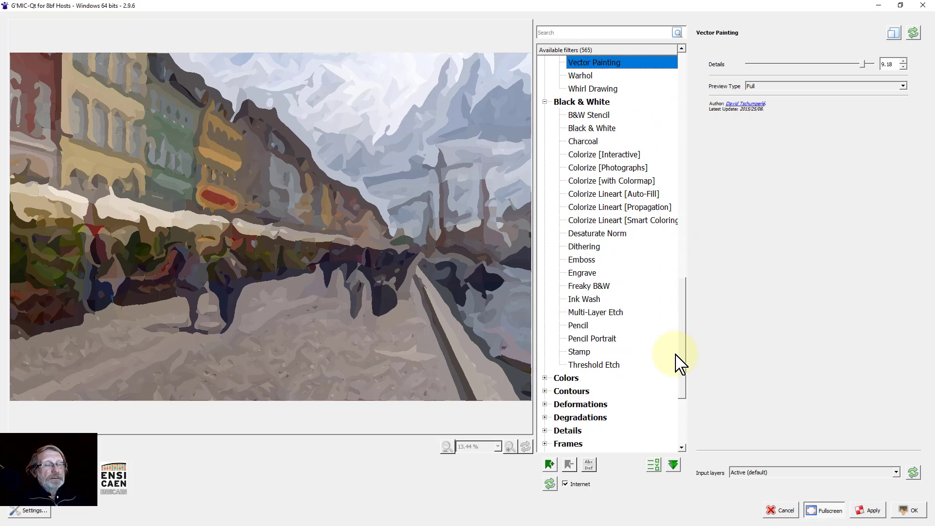
pyautogui.click(602, 339)
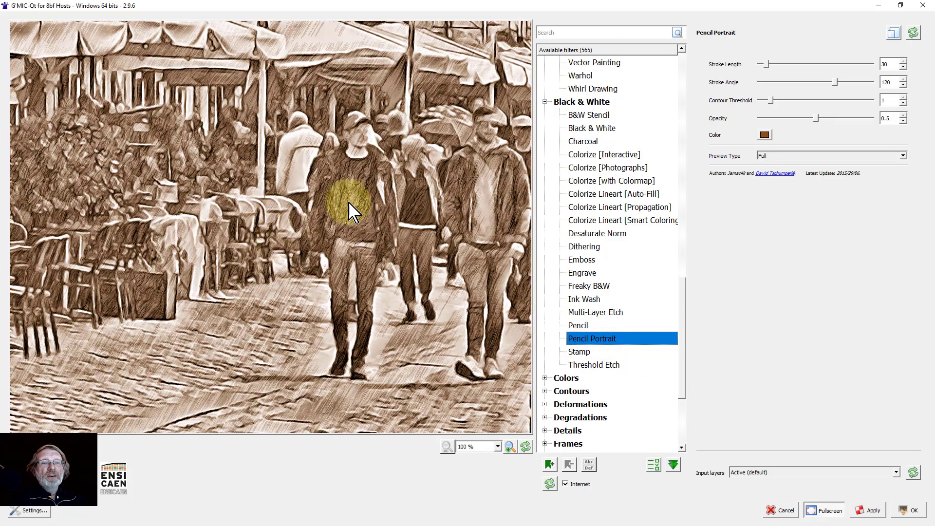
pyautogui.click(365, 221)
pyautogui.moveTo(365, 222); pyautogui.dragTo(233, 226)
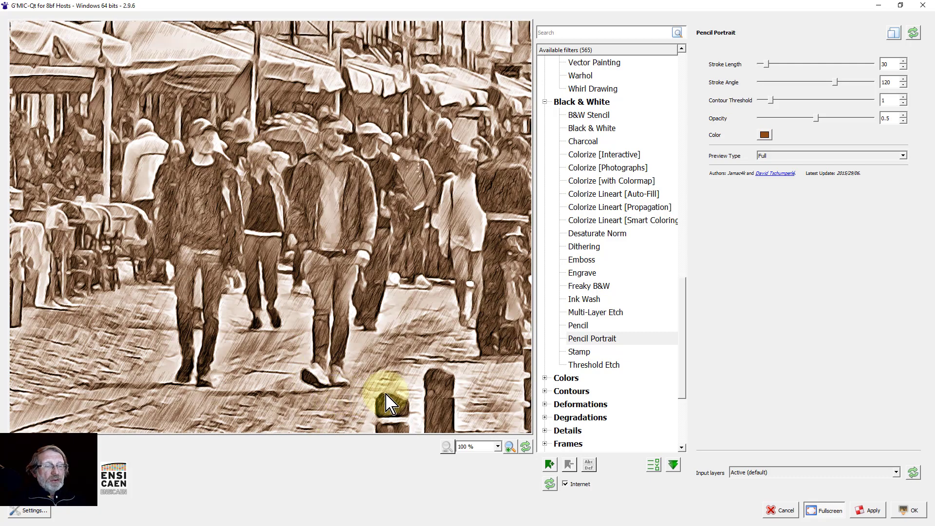
pyautogui.click(909, 510)
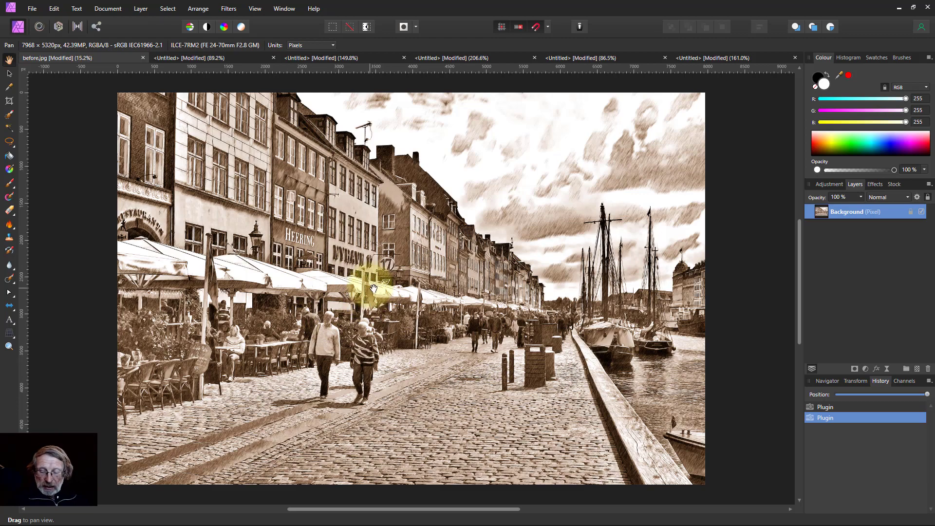
# Step: Zoom and pan over the sketch to inspect hatching on the awnings and pedestrians
pyautogui.scroll(5, 378, 270)
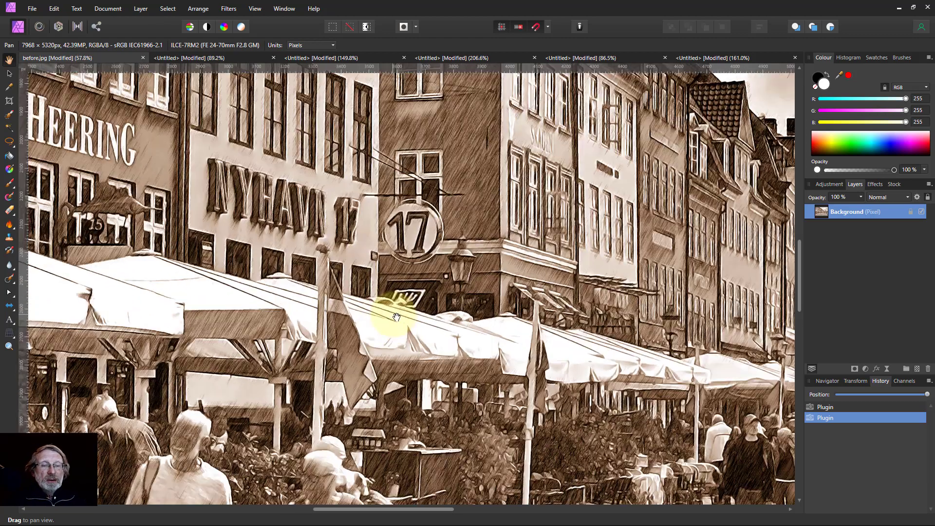
pyautogui.scroll(-2, 393, 321)
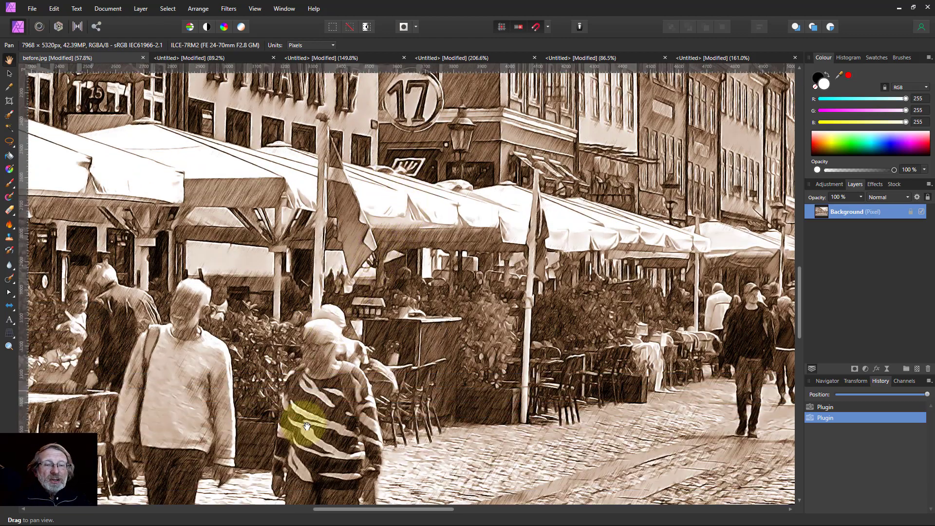
pyautogui.scroll(-1, 448, 321)
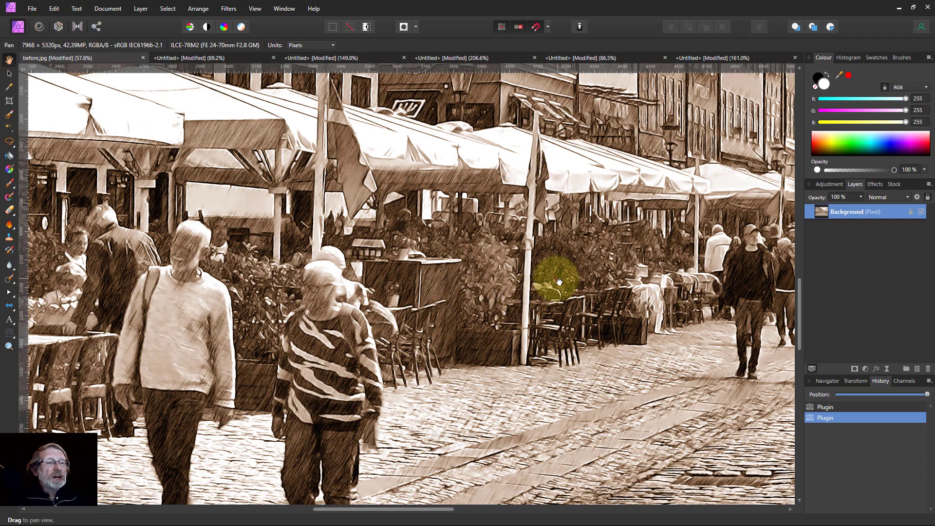
pyautogui.hscroll(3, 553, 271)
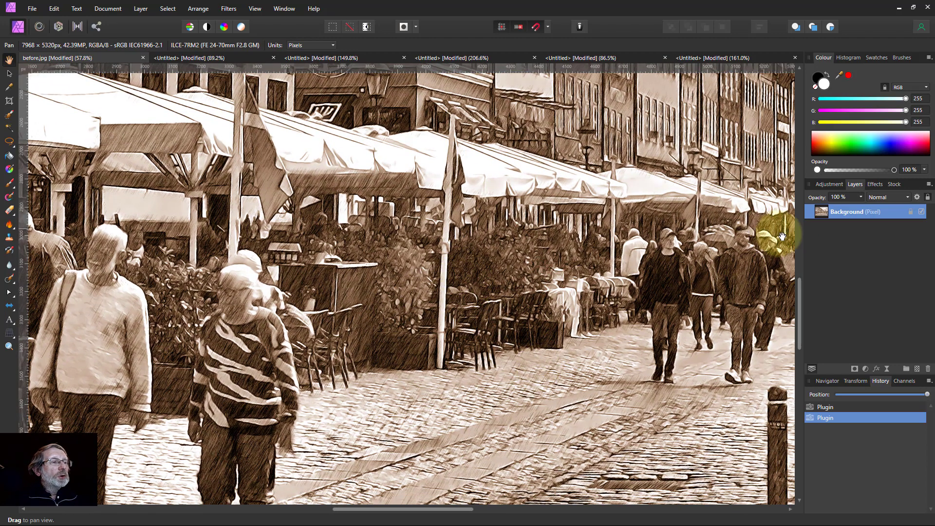
# Step: Fit the view, undo the sketch to restore colour, and paste the sketch as a new layer
pyautogui.hotkey('ctrl', '0')
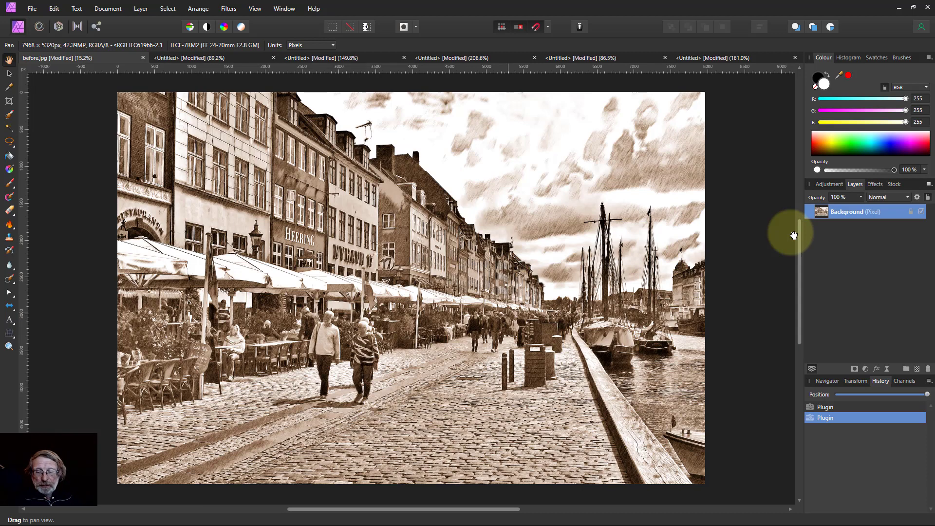
pyautogui.hotkey('ctrl', 'z')
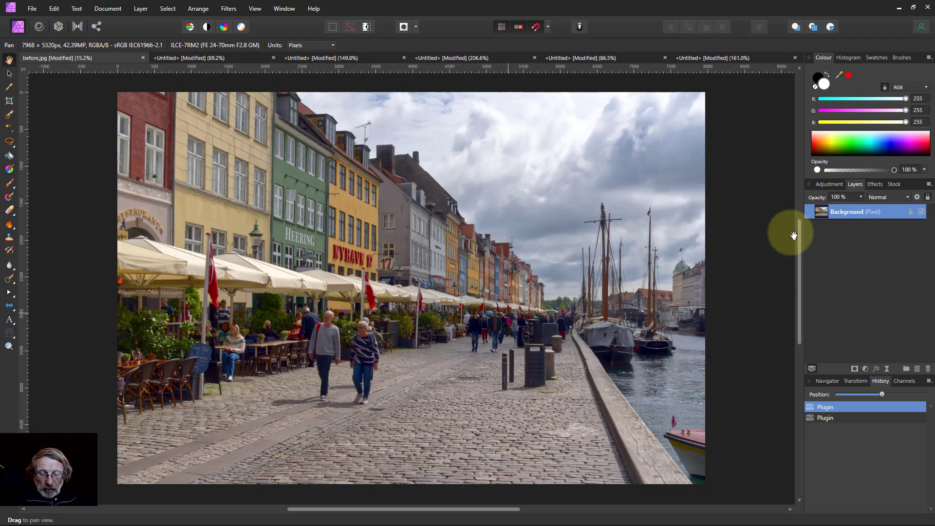
pyautogui.hotkey('ctrl', 'v')
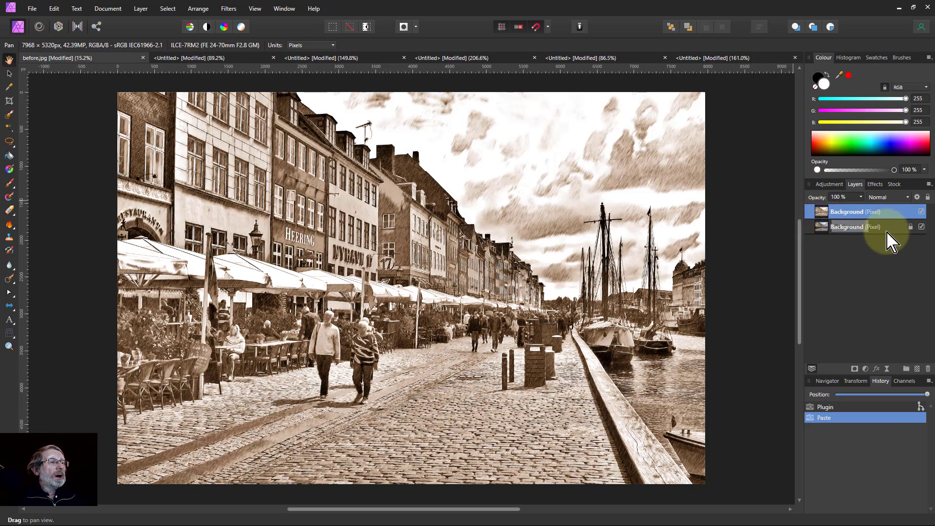
# Step: Set the pencil-sketch layer's blend mode to Overlay and zoom in to inspect the hatching
pyautogui.click(886, 199)
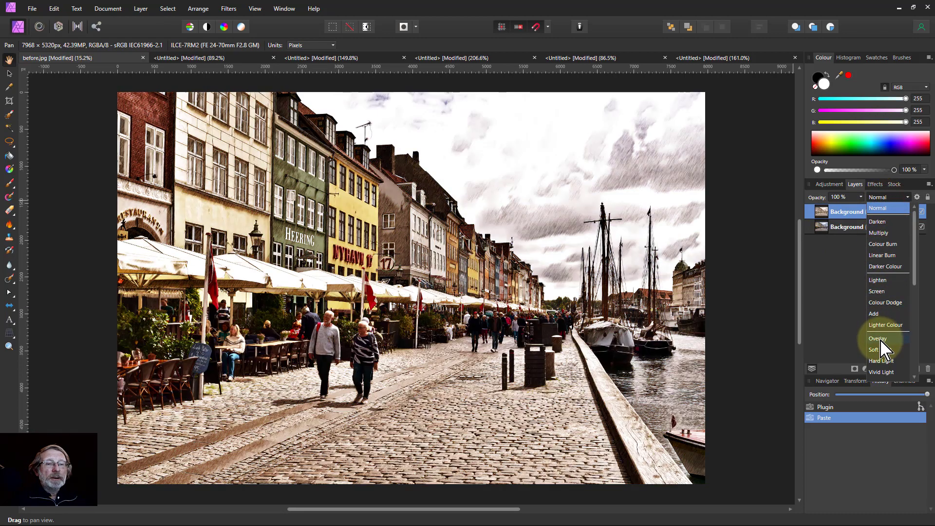
pyautogui.click(880, 340)
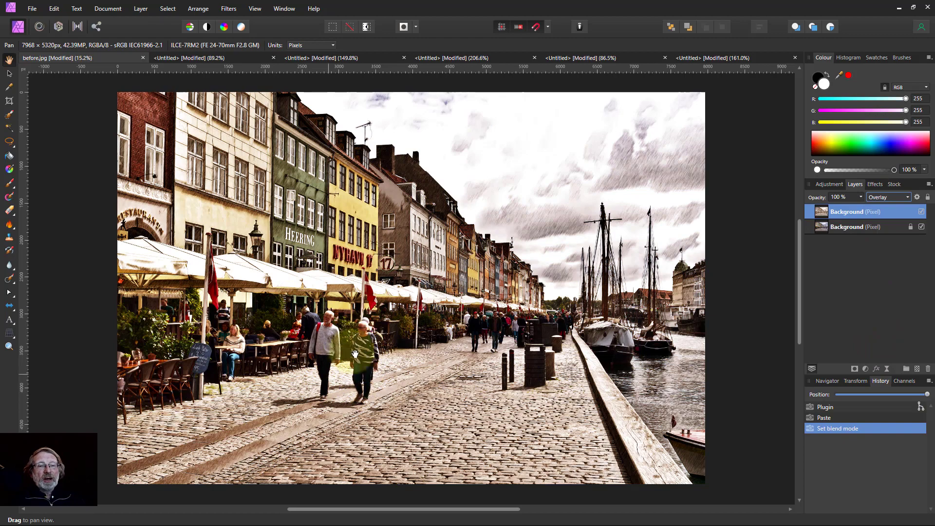
pyautogui.scroll(3, 386, 281)
pyautogui.scroll(4, 386, 282)
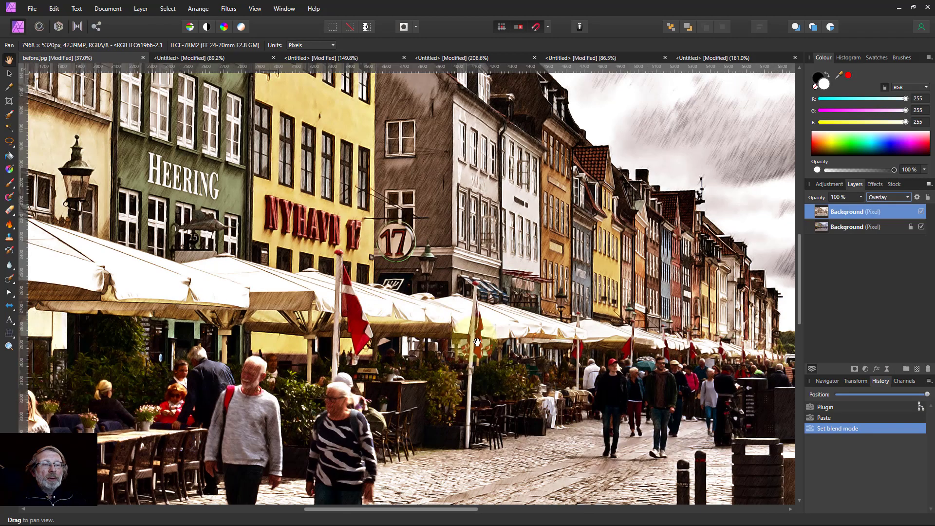
pyautogui.scroll(5, 432, 152)
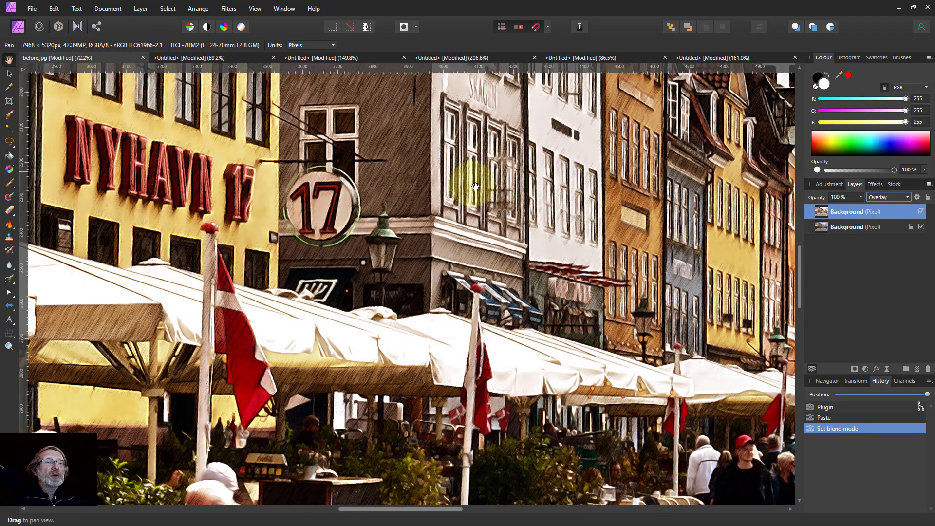
pyautogui.scroll(-5, 561, 292)
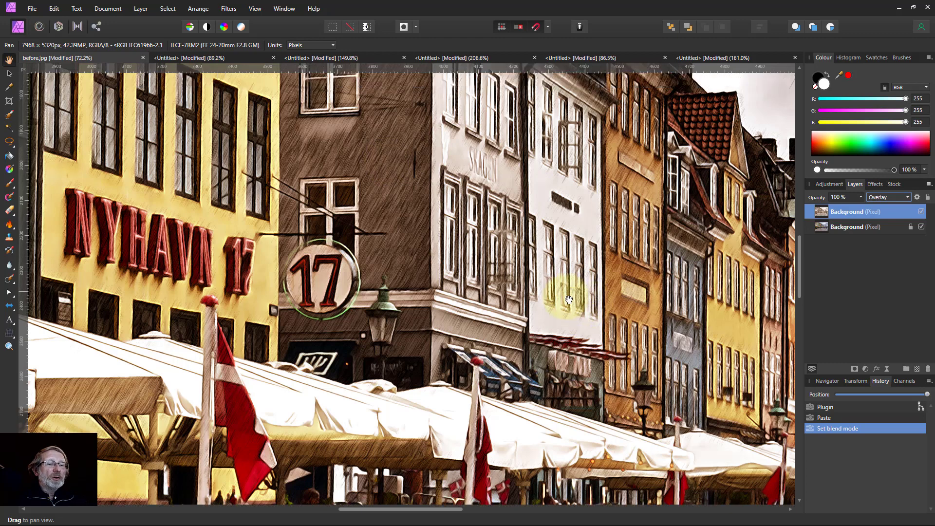
pyautogui.scroll(-3, 522, 315)
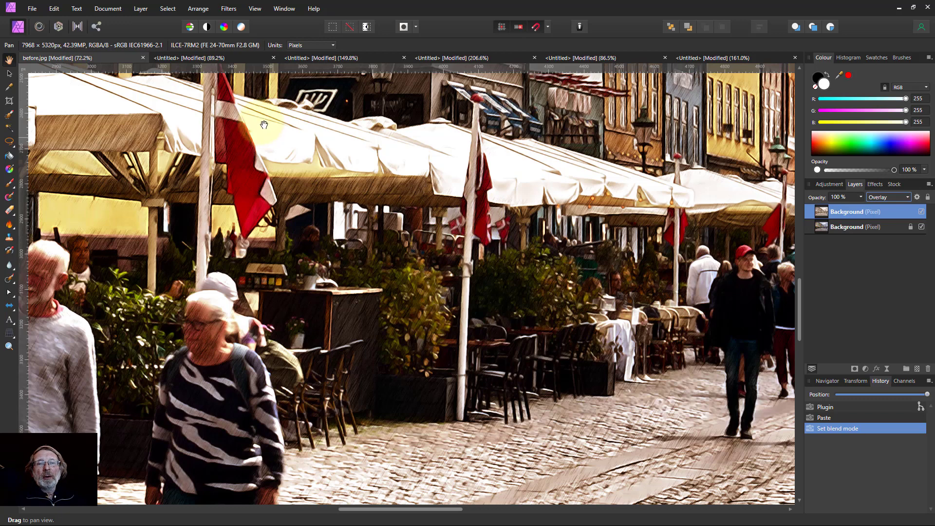
# Step: Switch to the <Untitled> document tab holding the G'MIC homepage screenshot
pyautogui.click(217, 57)
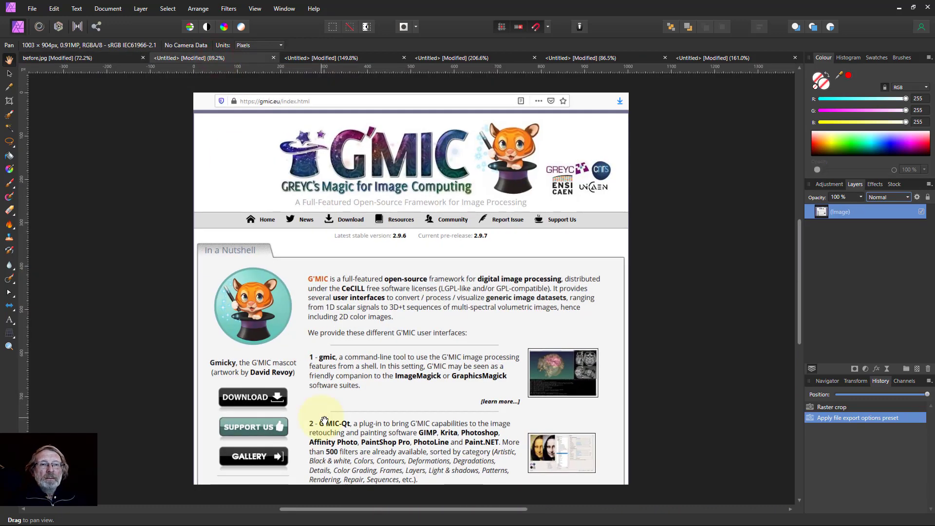